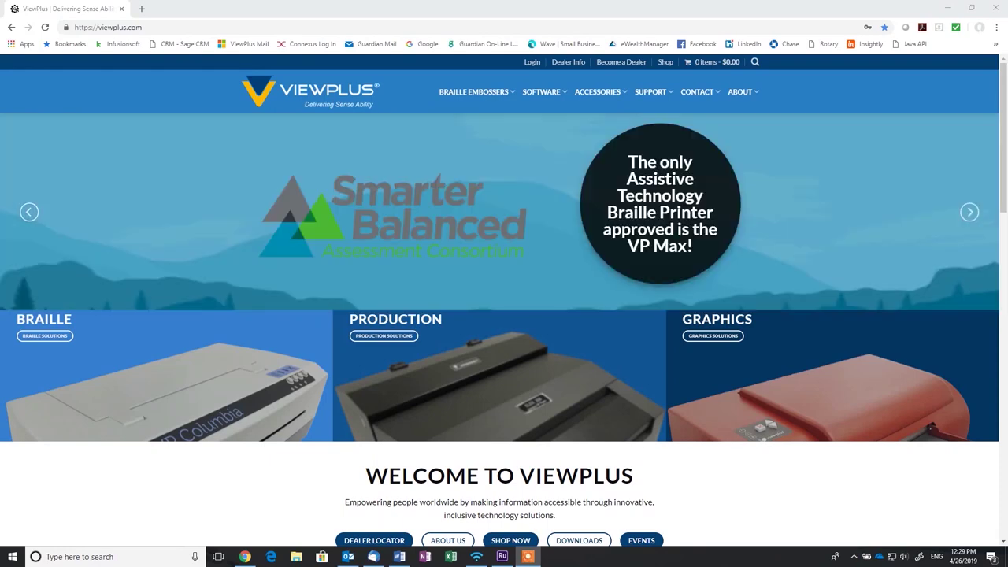
Step: Open the Columbia & Delta Embosser Driver page from the ViewPlus support downloads
mouse_move(651, 91)
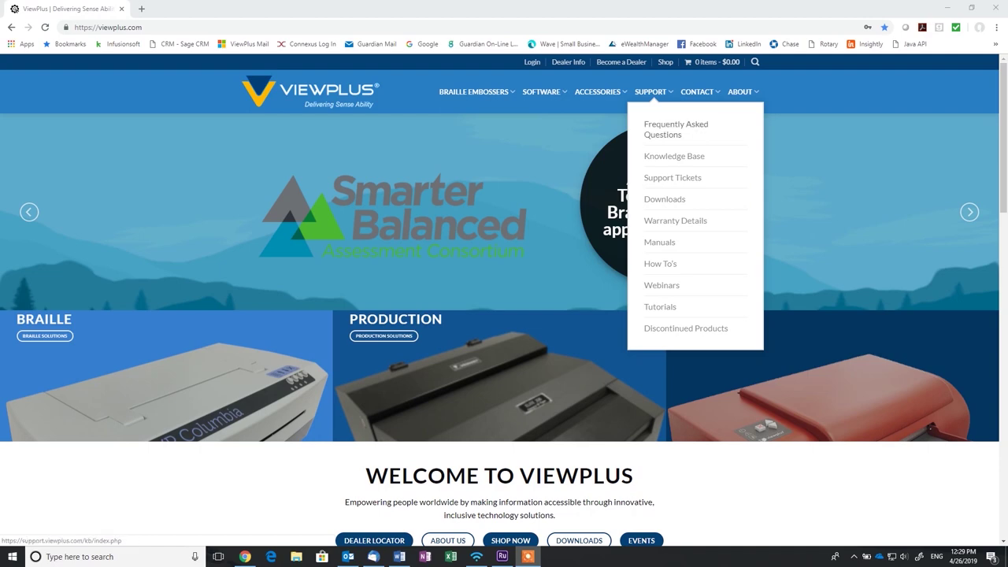
left_click(665, 199)
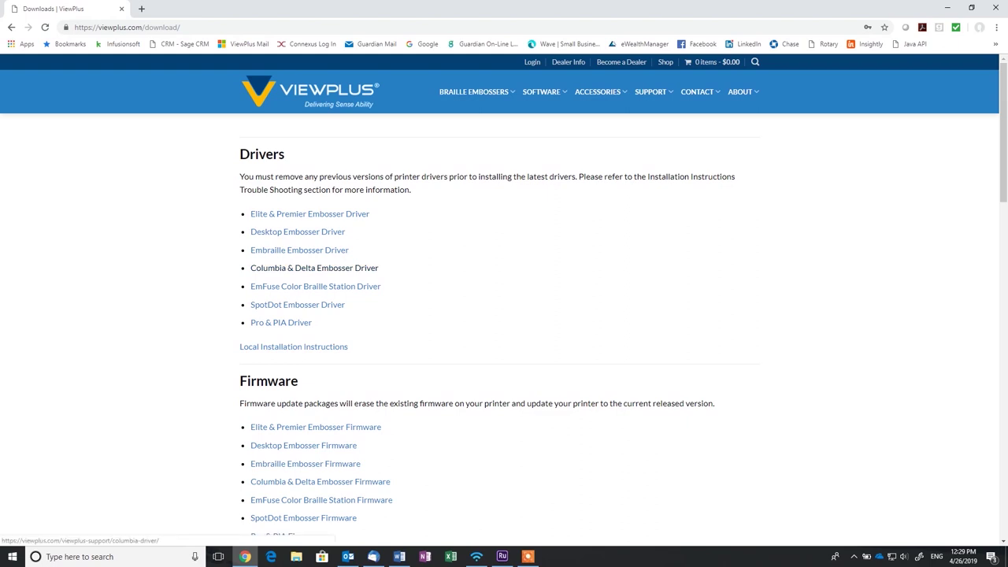
left_click(315, 268)
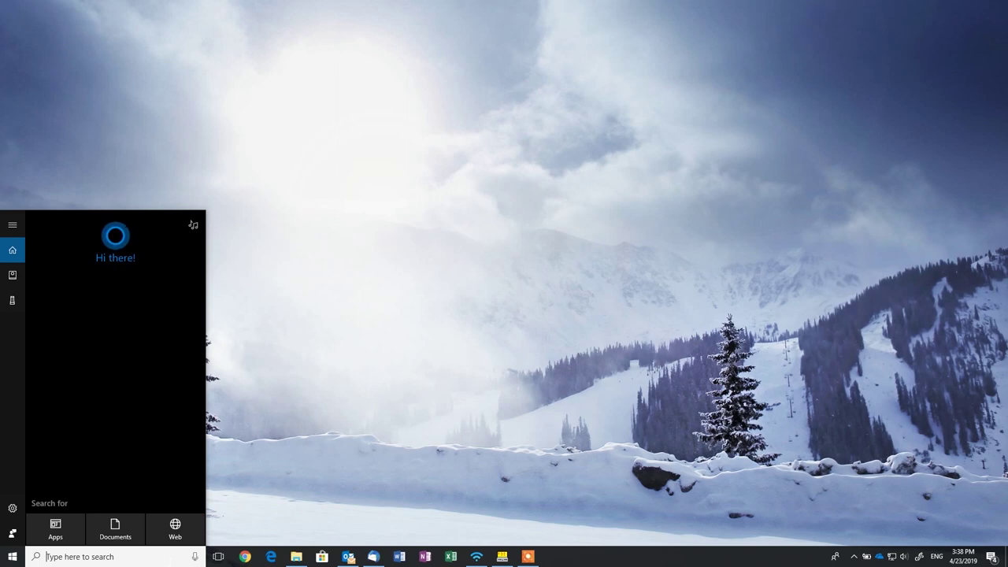
Step: Open the device settings in the ViewPlus Columbia's printer properties through Devices and Printers in Control Panel
type("control")
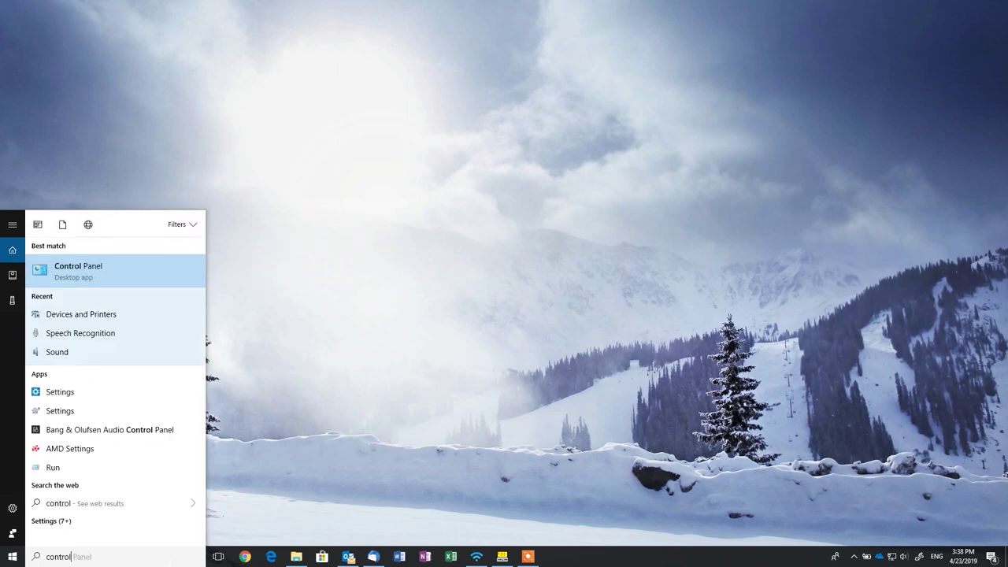
key("Return")
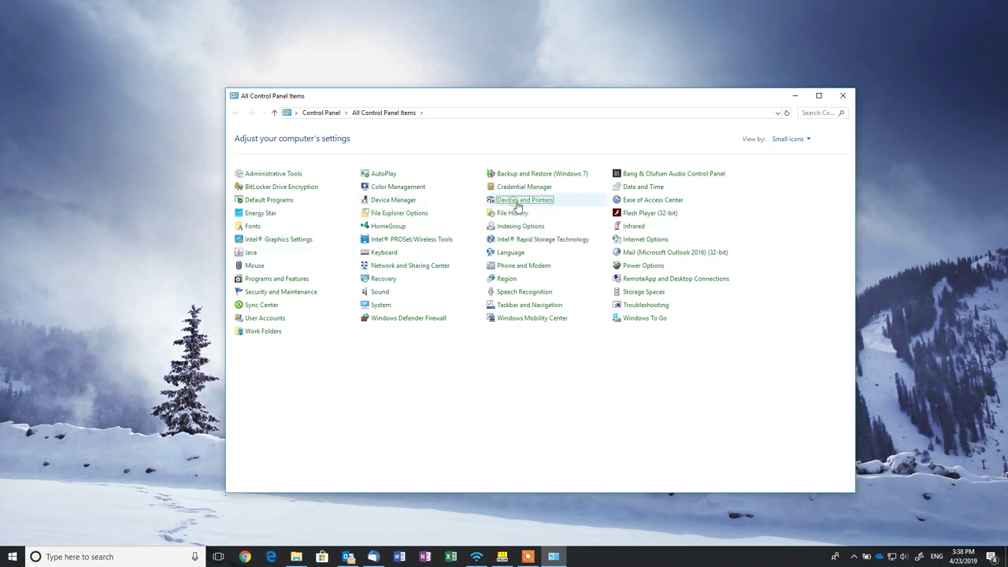
left_click(517, 202)
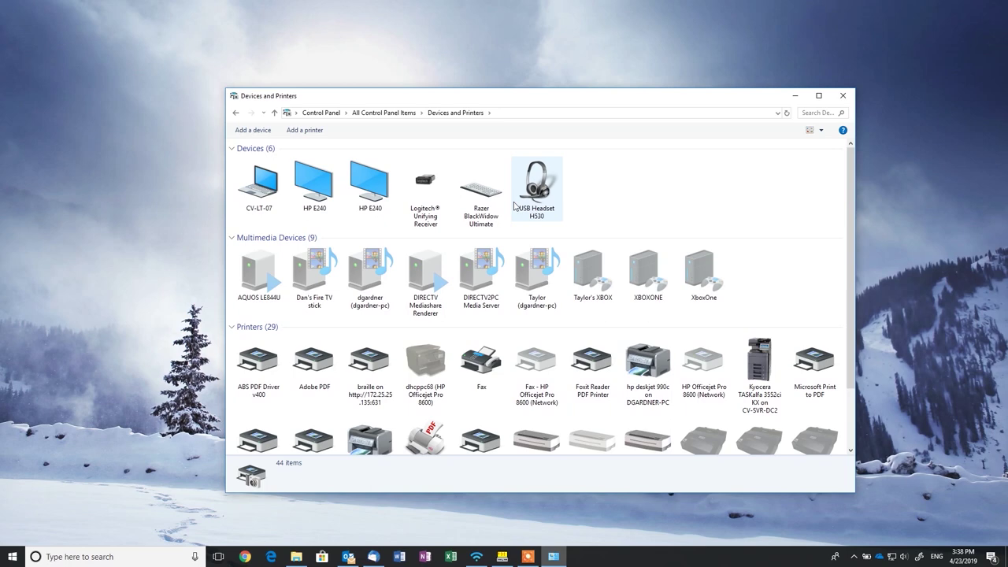
scroll(566, 338, "down", 3)
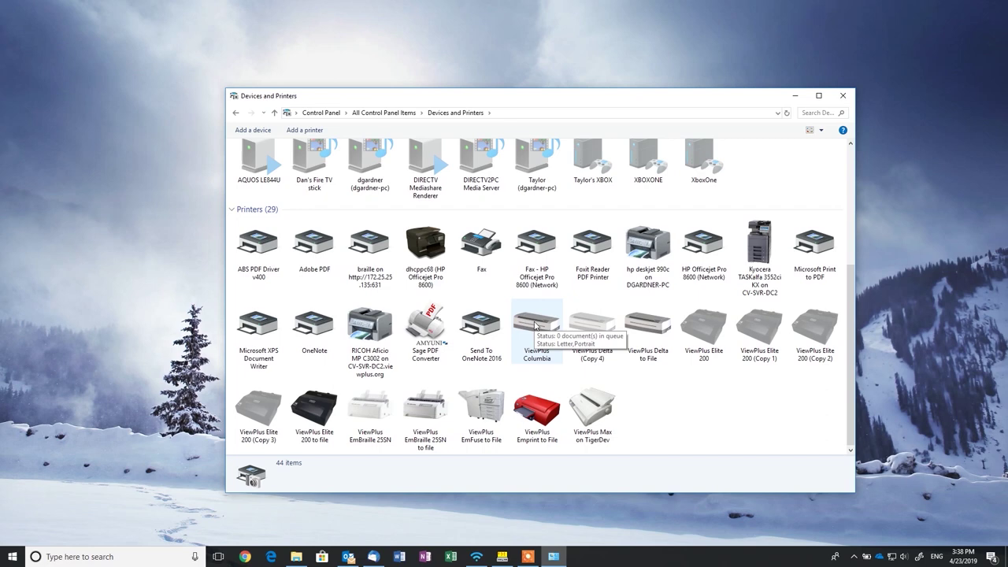
right_click(537, 325)
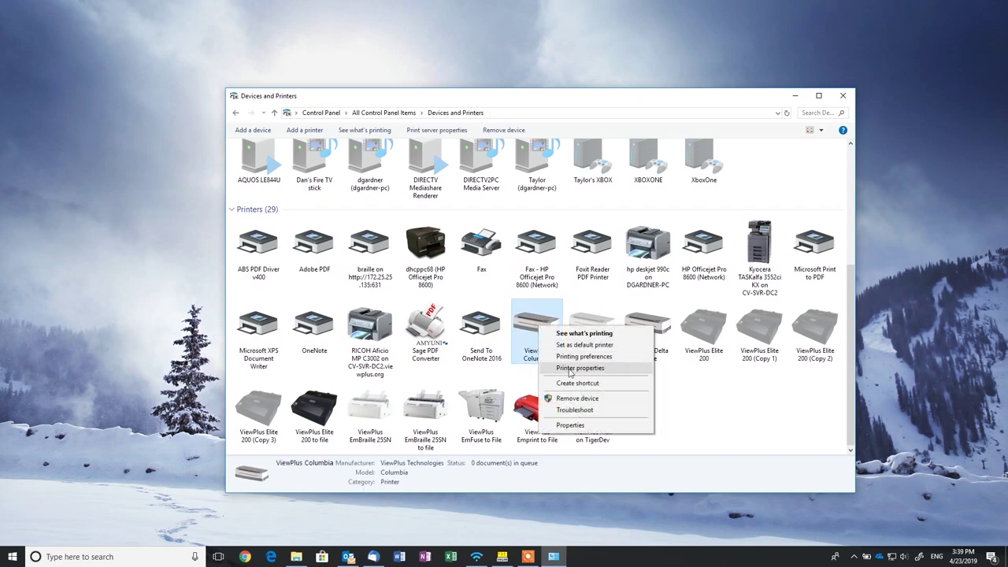
left_click(575, 368)
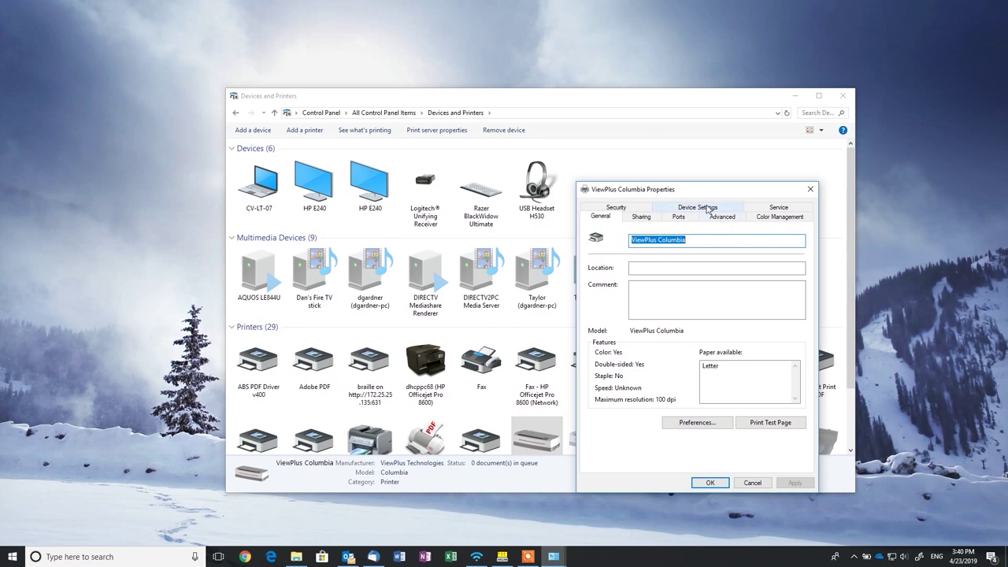
left_click(707, 208)
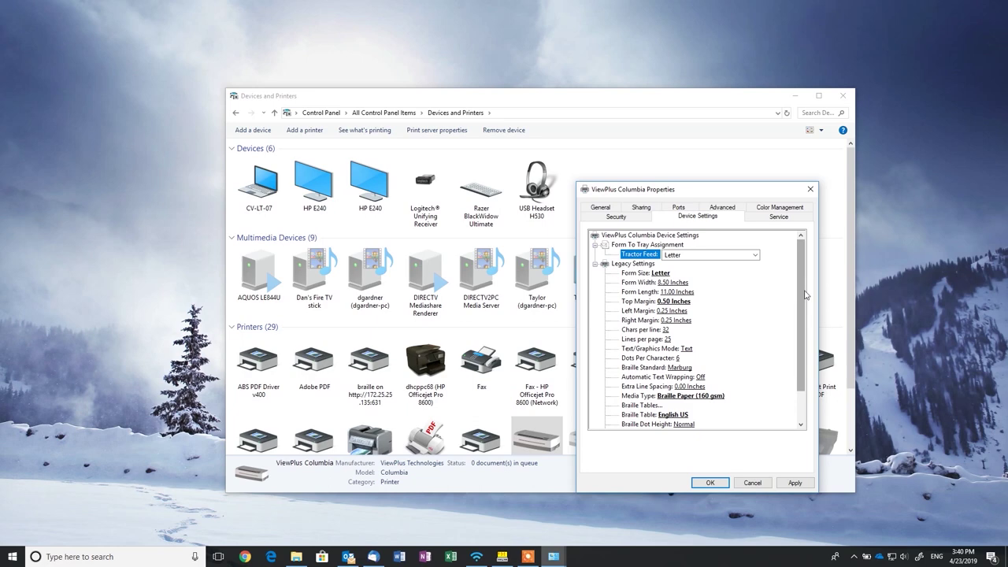
Step: Set the form size in the Columbia's legacy settings to 11.5 x 11 in
left_click(661, 275)
left_click(736, 274)
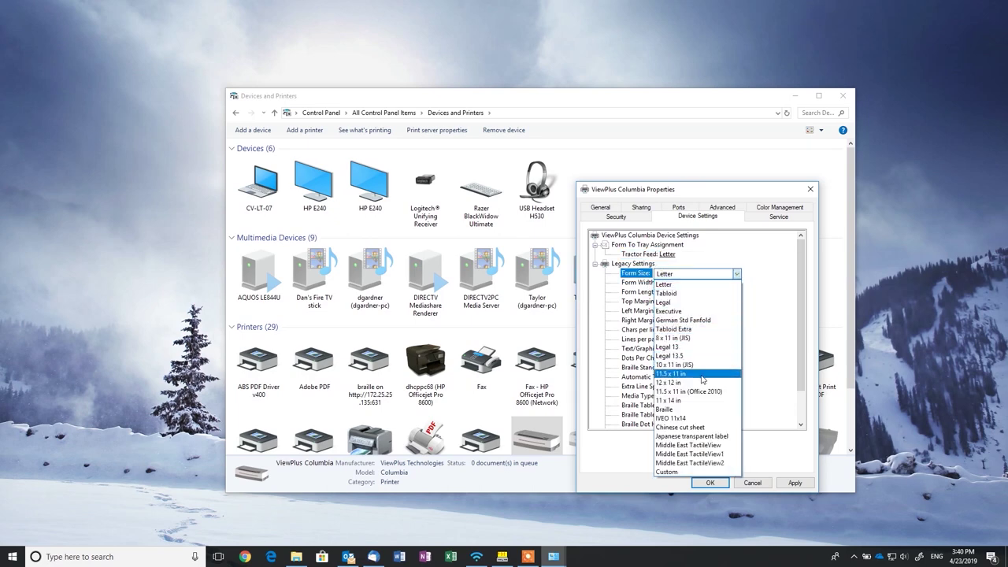
left_click(701, 373)
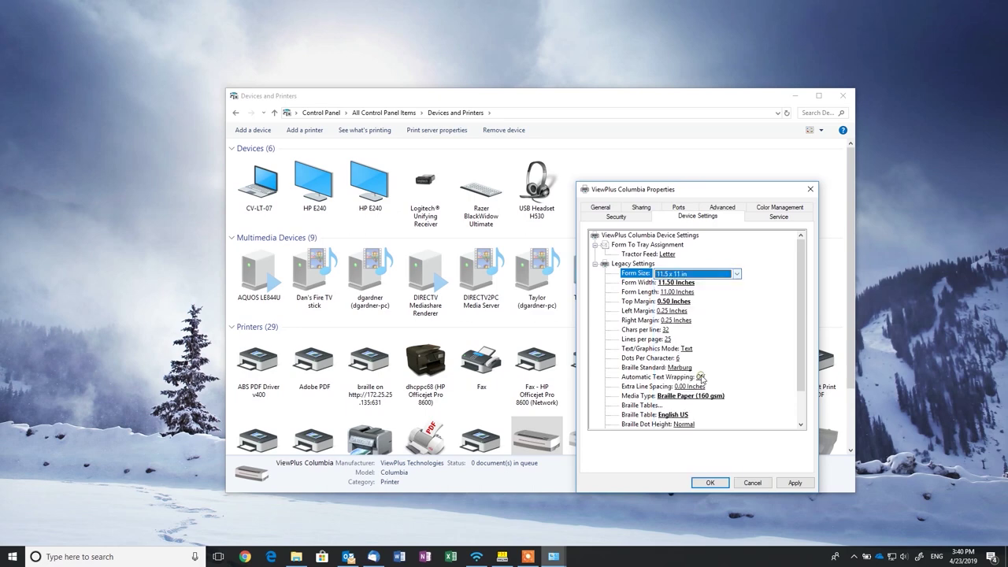
Step: Set both the left and right margins in the legacy settings to .7 inches
left_click(671, 311)
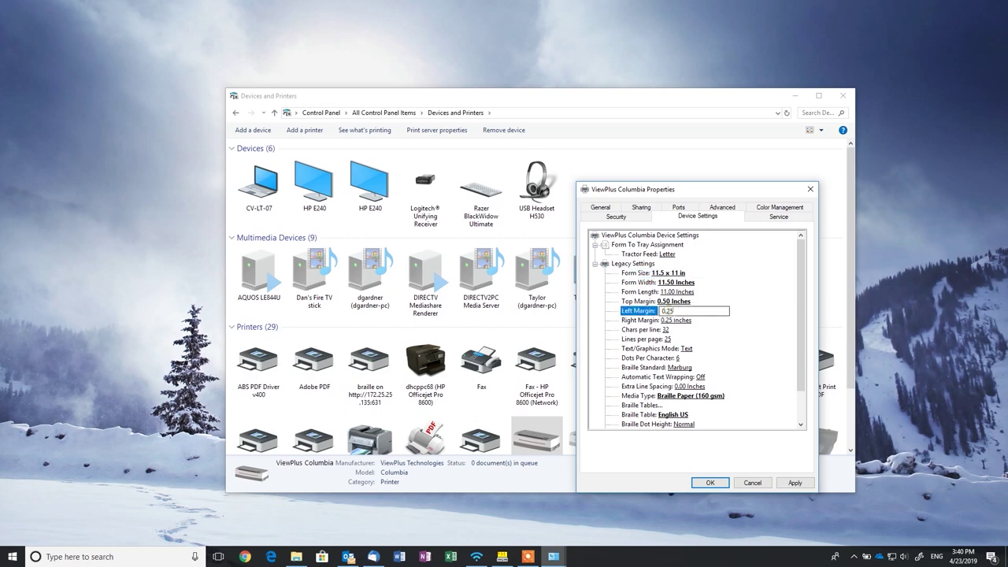
double_click(666, 312)
key("BackSpace")
left_click(682, 321)
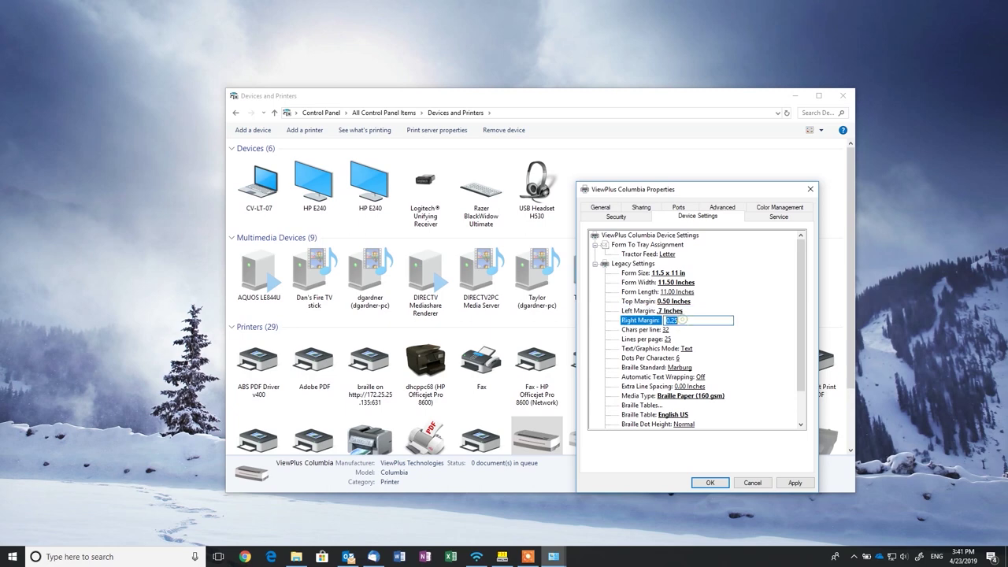
key("BackSpace")
type(".7")
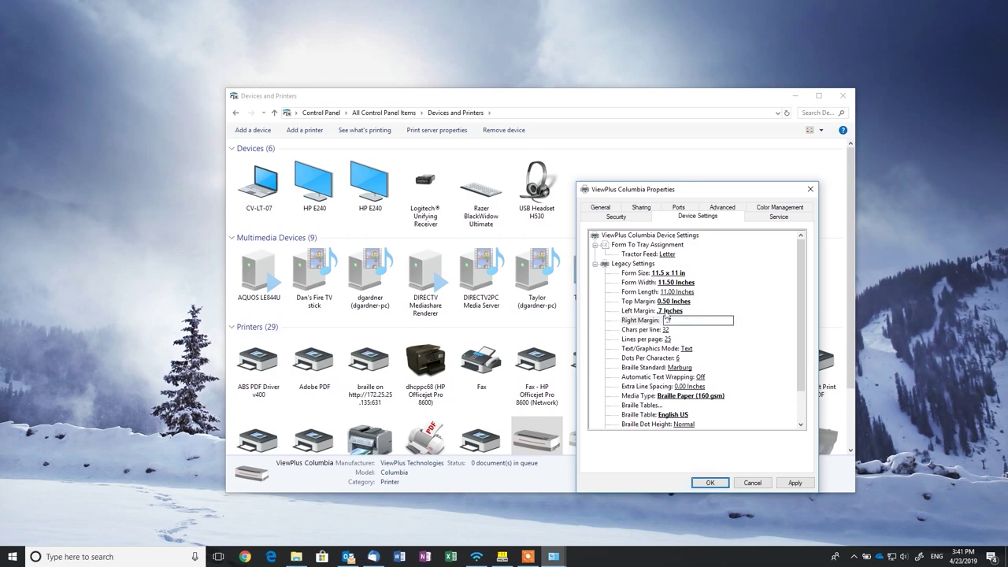
Step: Set the characters per line in the legacy settings to 40
left_click(670, 331)
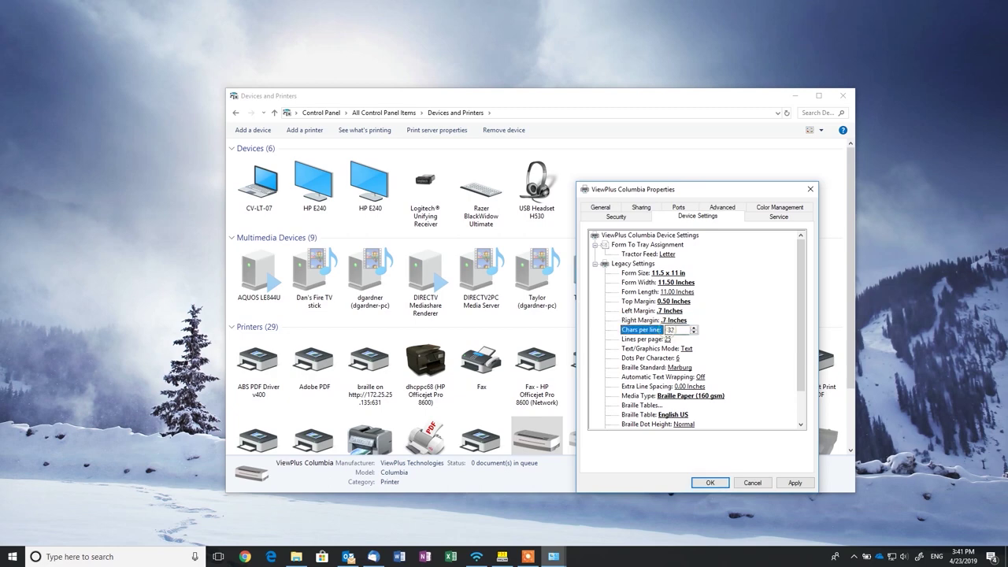
double_click(670, 331)
type("40")
Step: Set the duplex option to Double Sided (Interpoint) and save the printer properties
left_click_drag(801, 337, 807, 376)
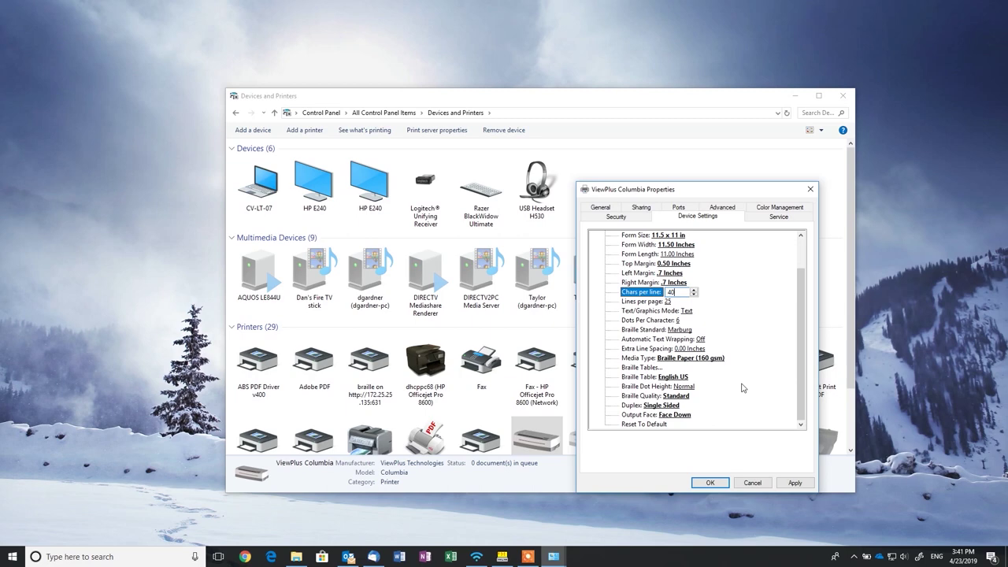
left_click(671, 405)
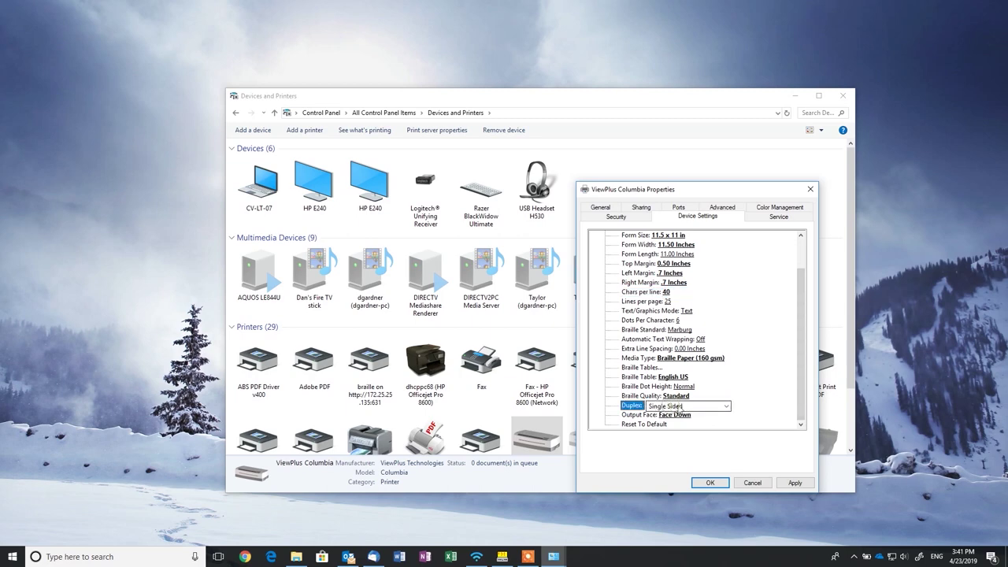
left_click(727, 406)
left_click(711, 429)
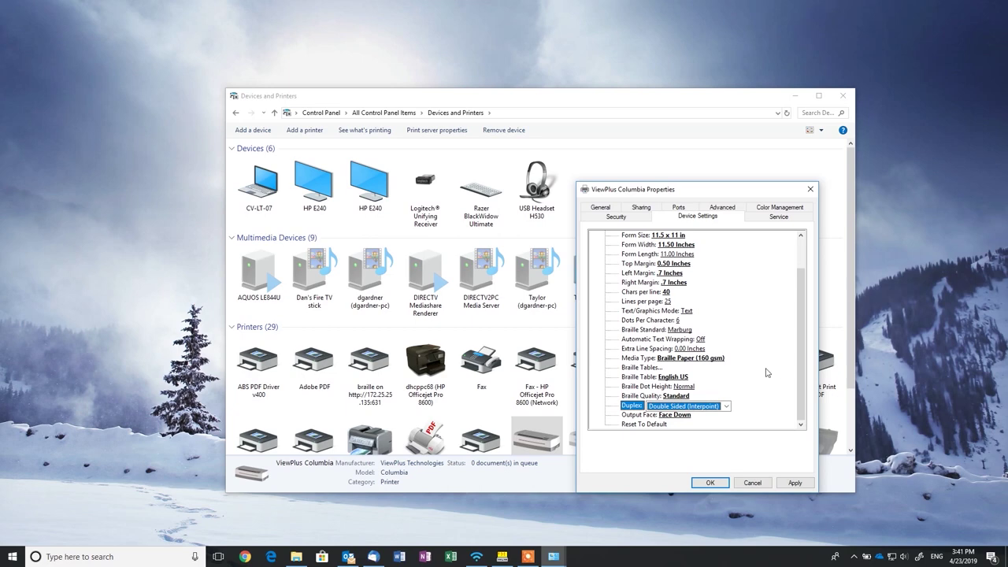
left_click(715, 483)
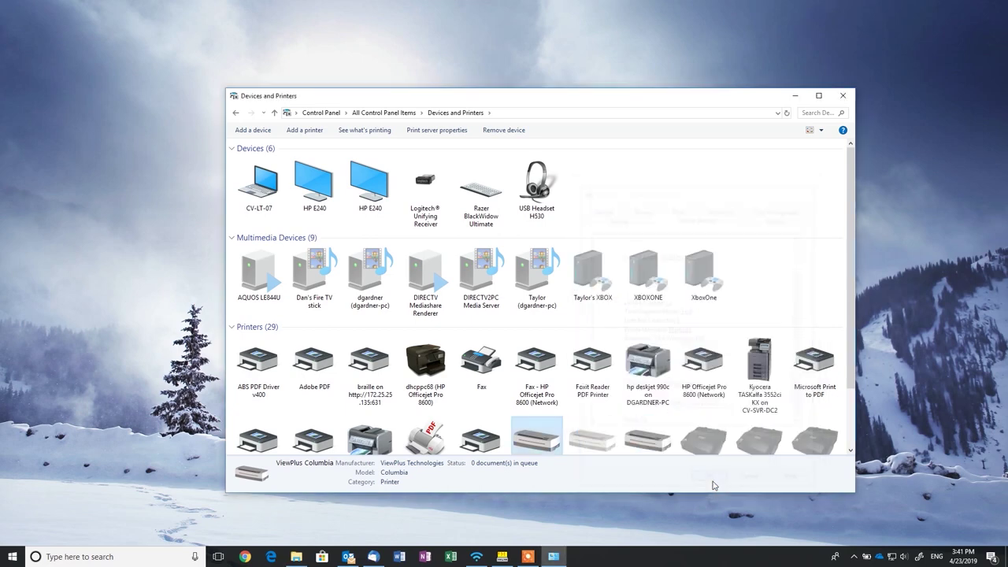
Step: Switch to Braille2000, start installing a new embosser from the embosser setup, and name it Columbia
left_click(508, 558)
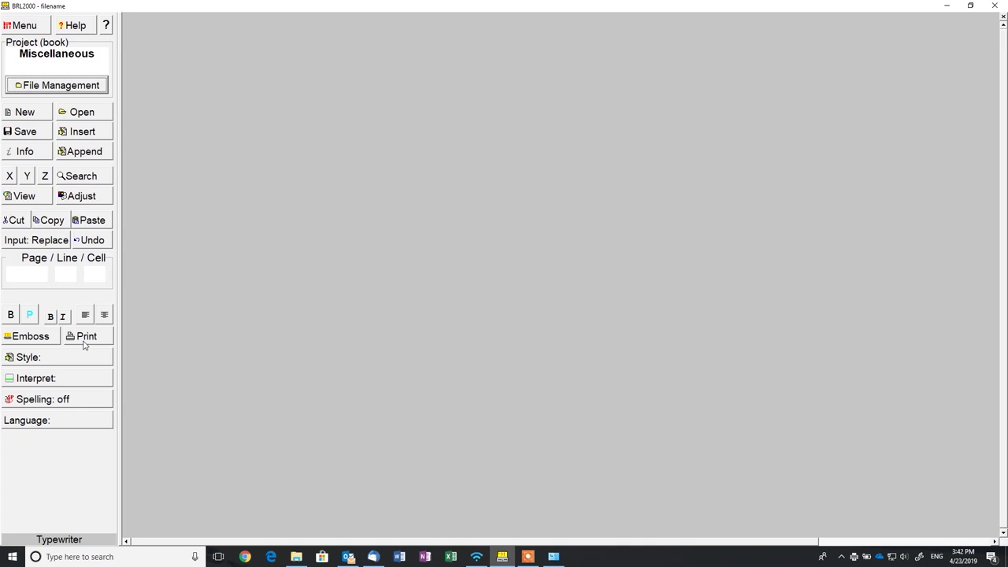
left_click(40, 340)
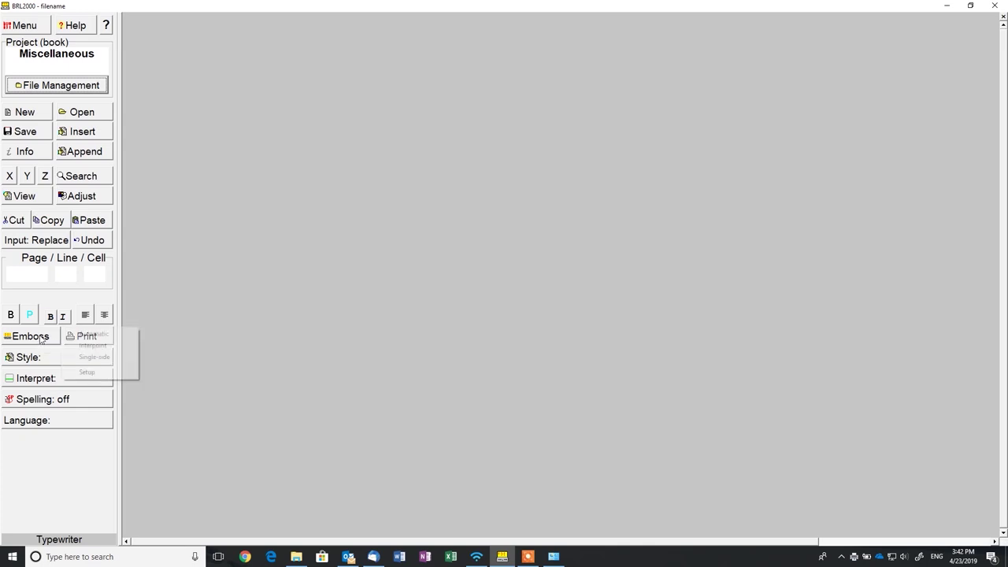
left_click(83, 373)
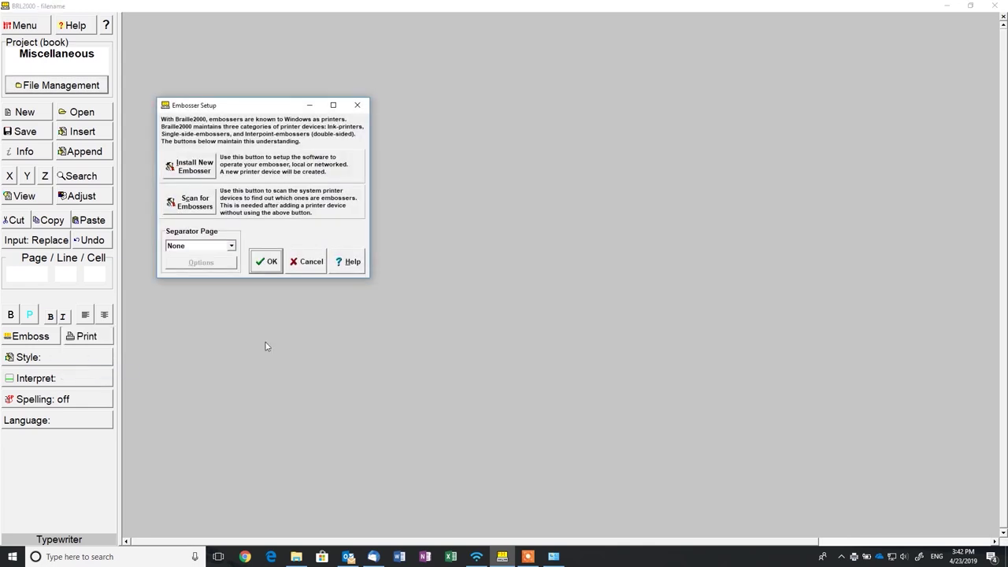
left_click(194, 166)
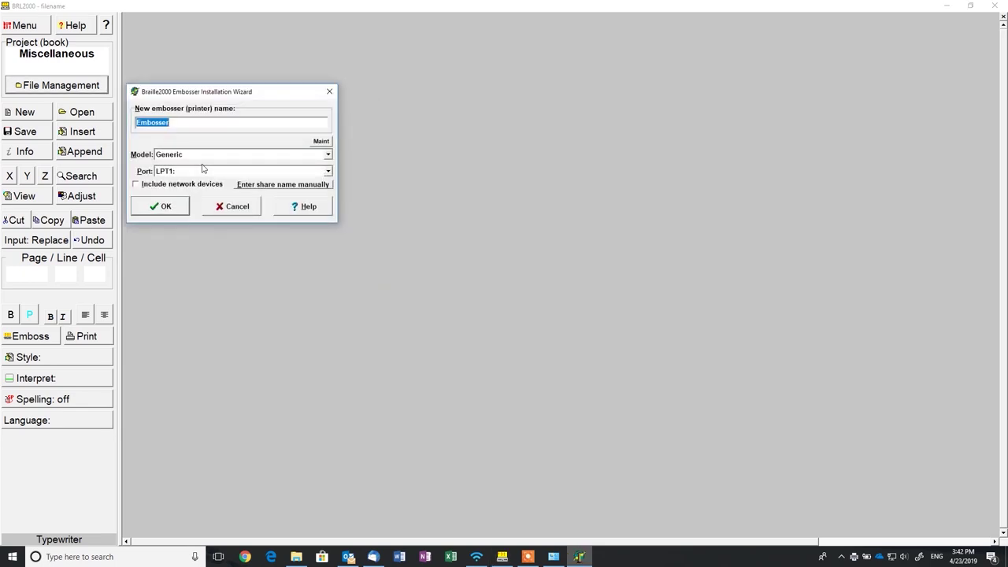
type("Columbia")
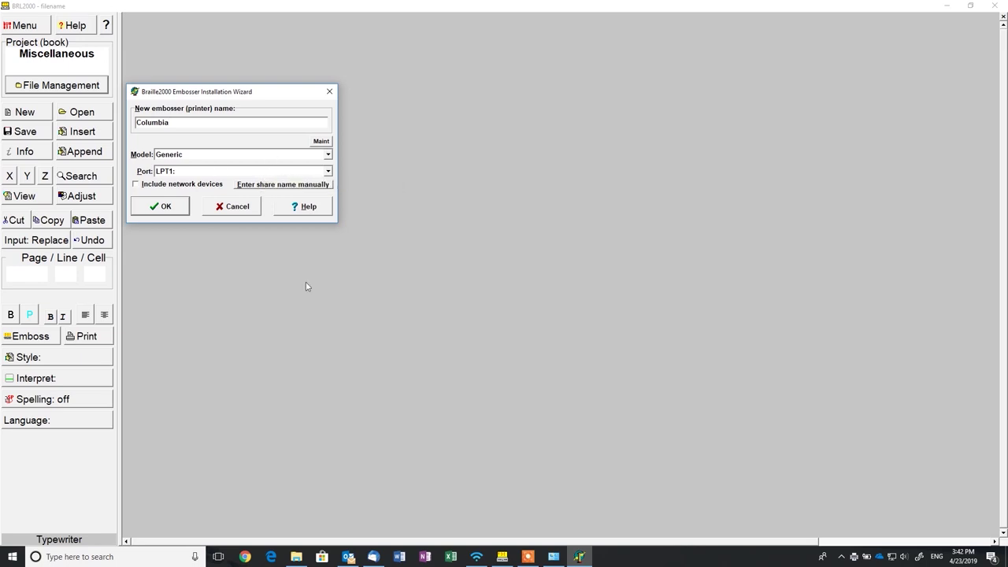
Step: Switch to Devices and Printers and check the assigned port in the ViewPlus Columbia's printer properties
left_click(553, 557)
scroll(583, 425, "down", 3)
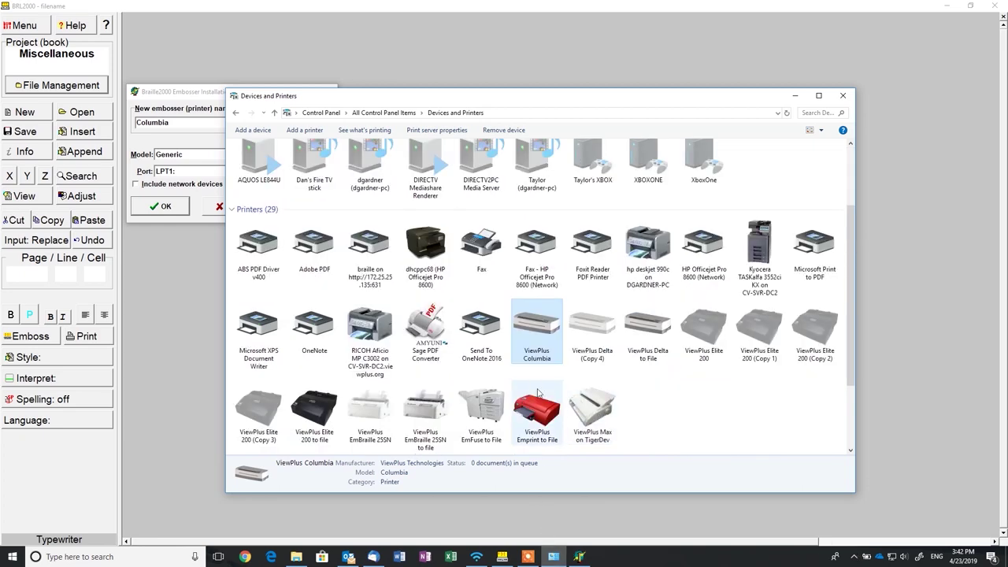
right_click(535, 335)
left_click(573, 373)
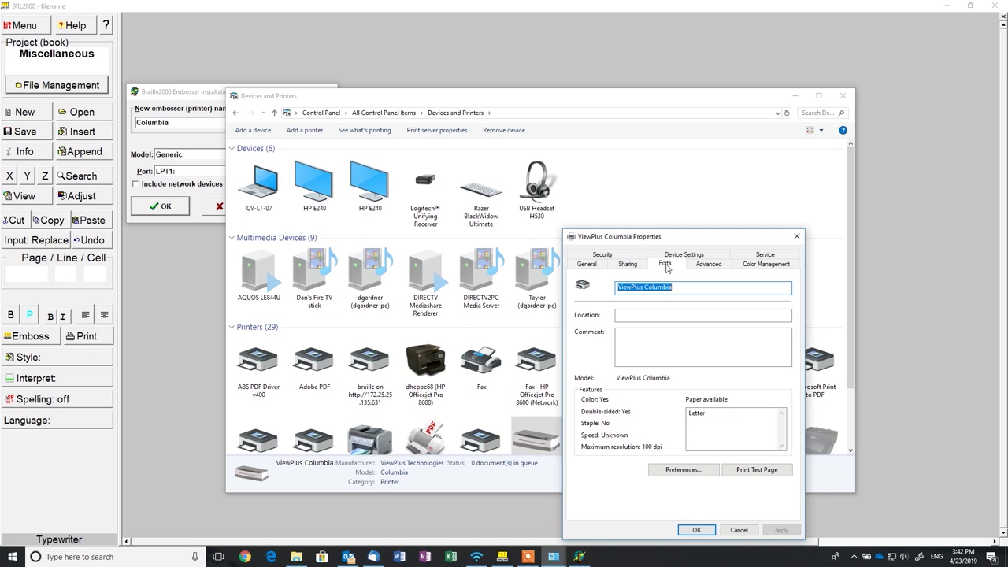
left_click(664, 264)
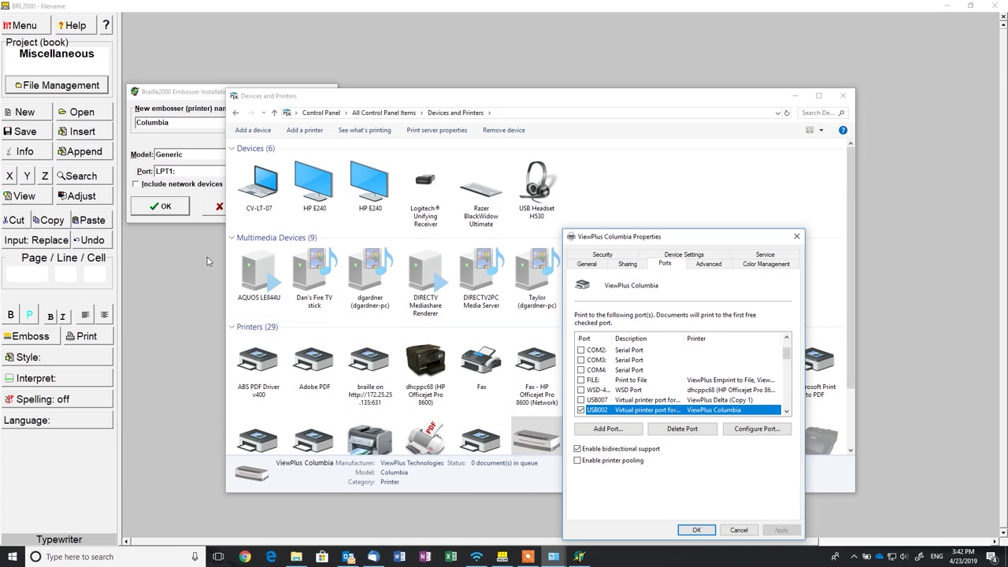
Step: Assign port USB002 (ViewPlus Columbia) to the new embosser in the Braille2000 installation wizard and complete the installation
left_click(197, 173)
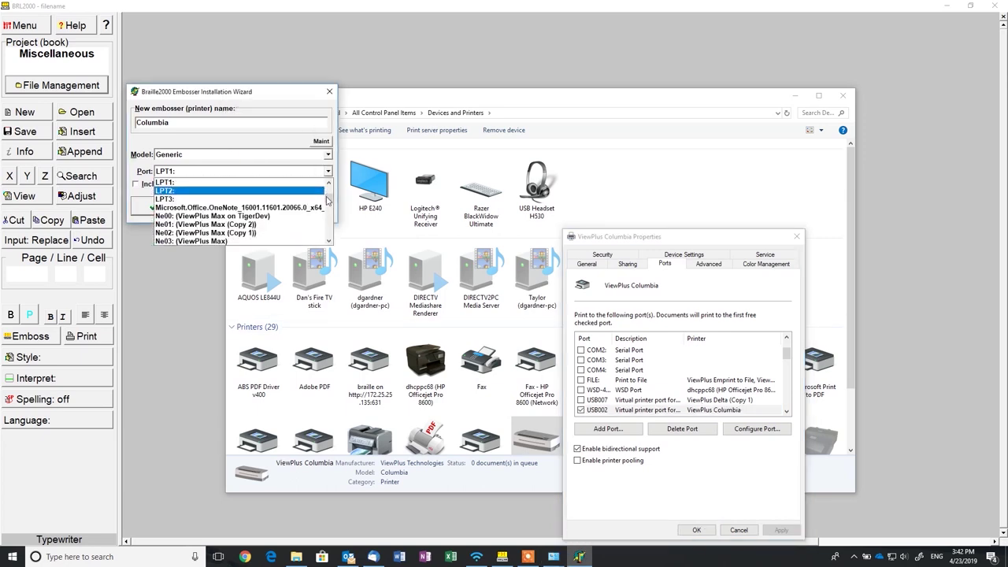
left_click_drag(329, 201, 327, 224)
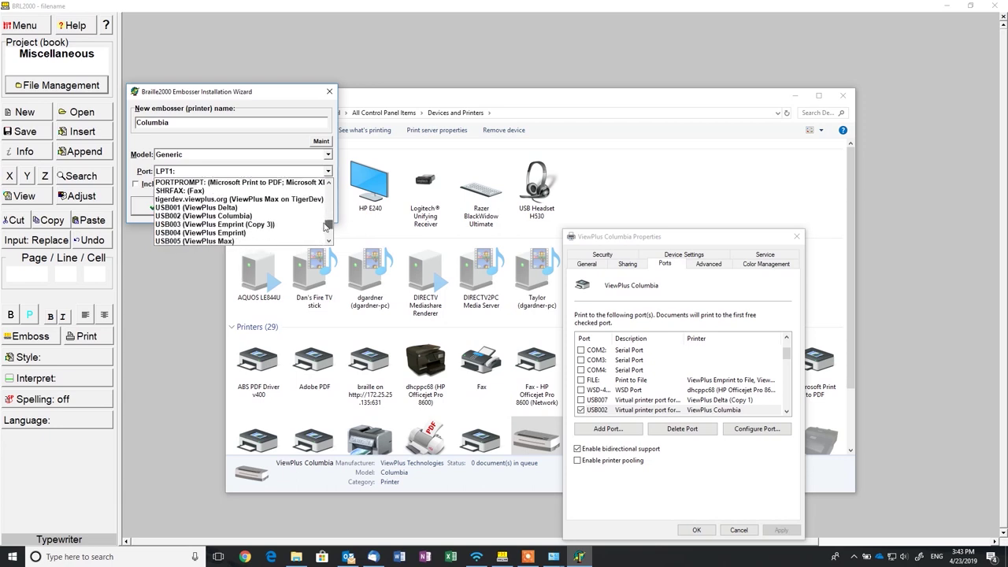
left_click(202, 216)
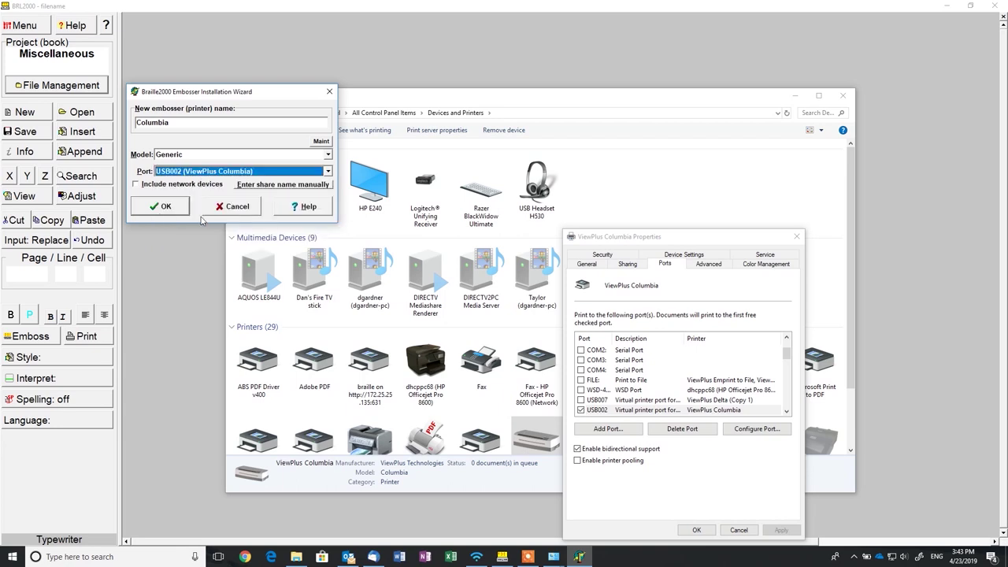
left_click(162, 207)
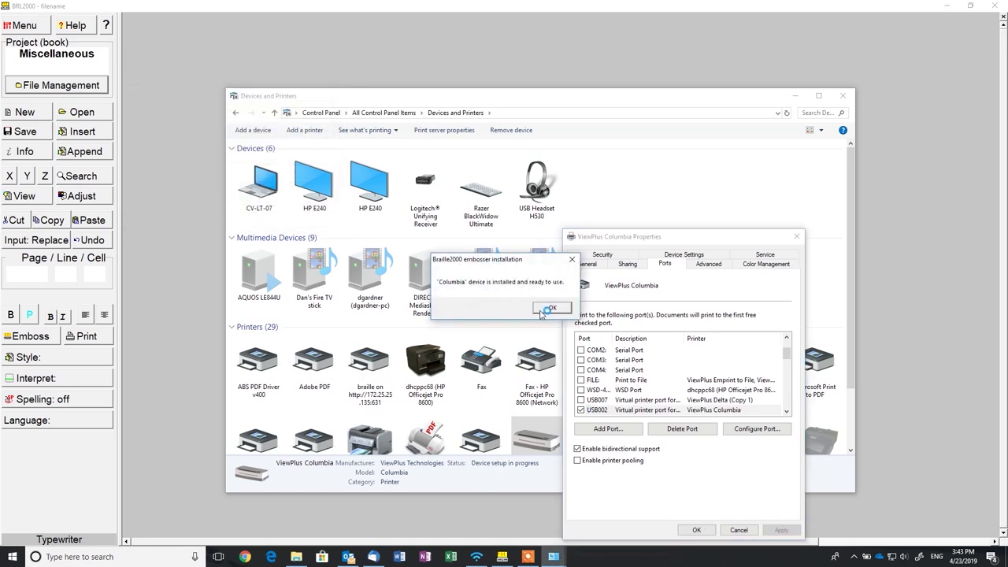
left_click(543, 309)
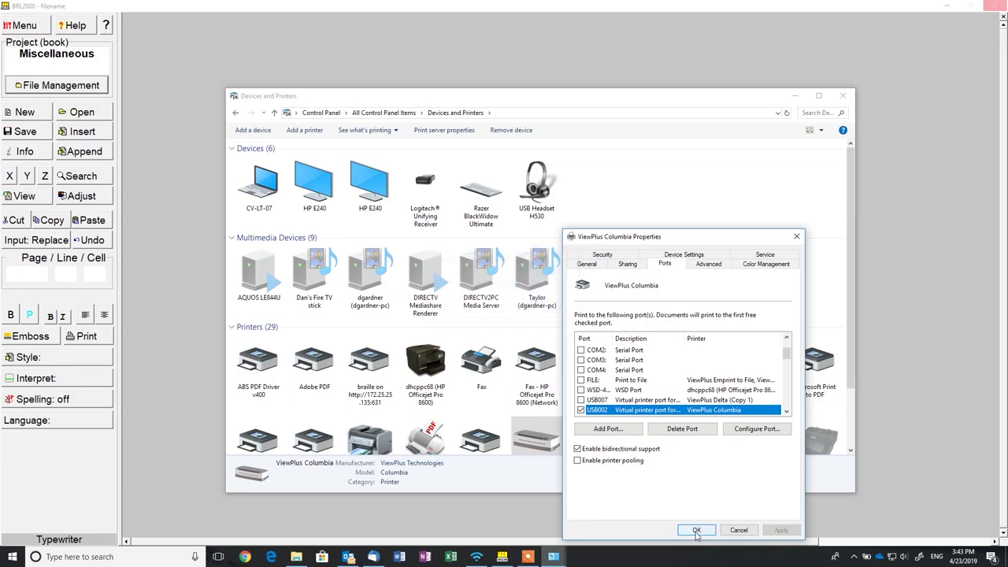